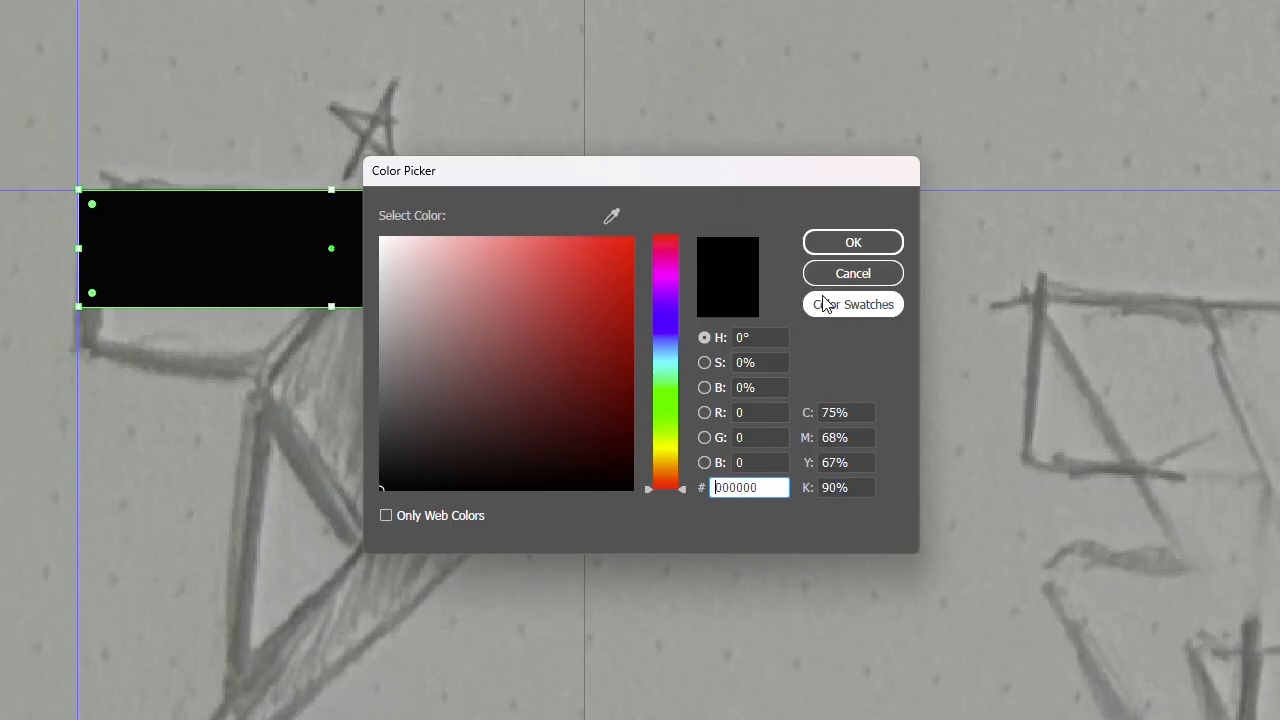
Confirm black (000000) as the bar's stroke color and duplicate the bar downward
left_click(851, 243)
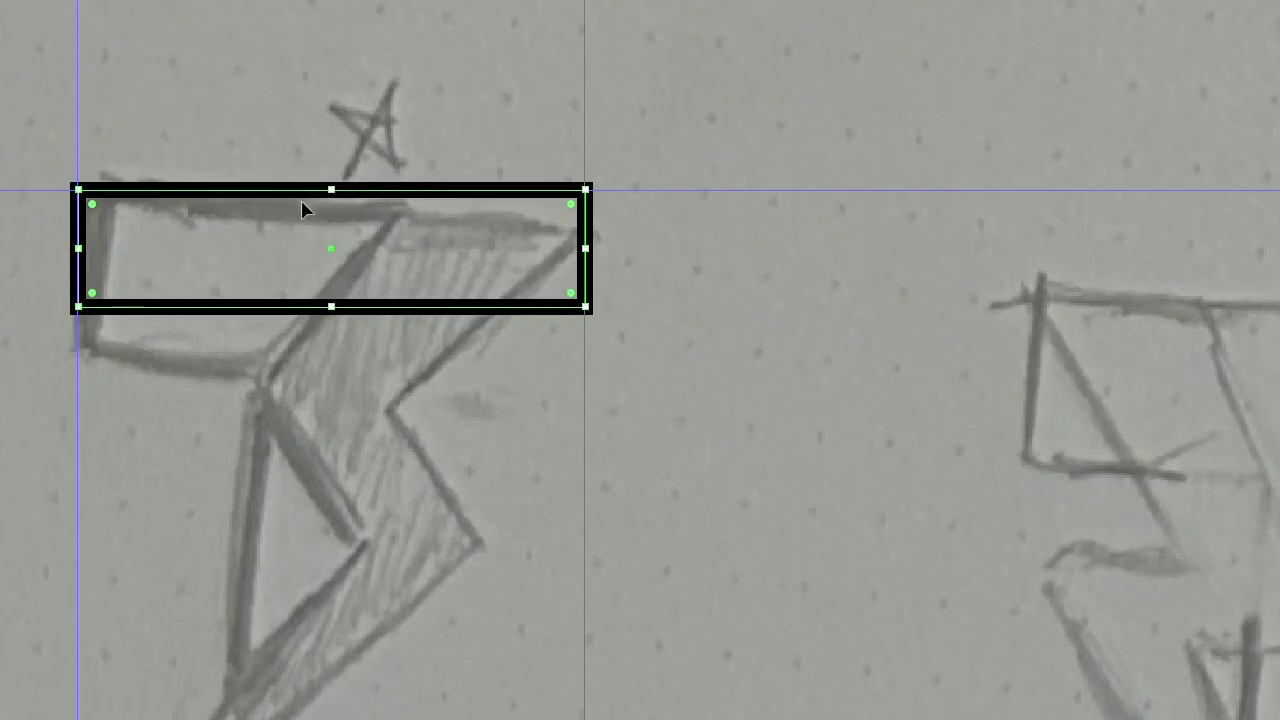
left_click_drag(287, 222, 298, 661)
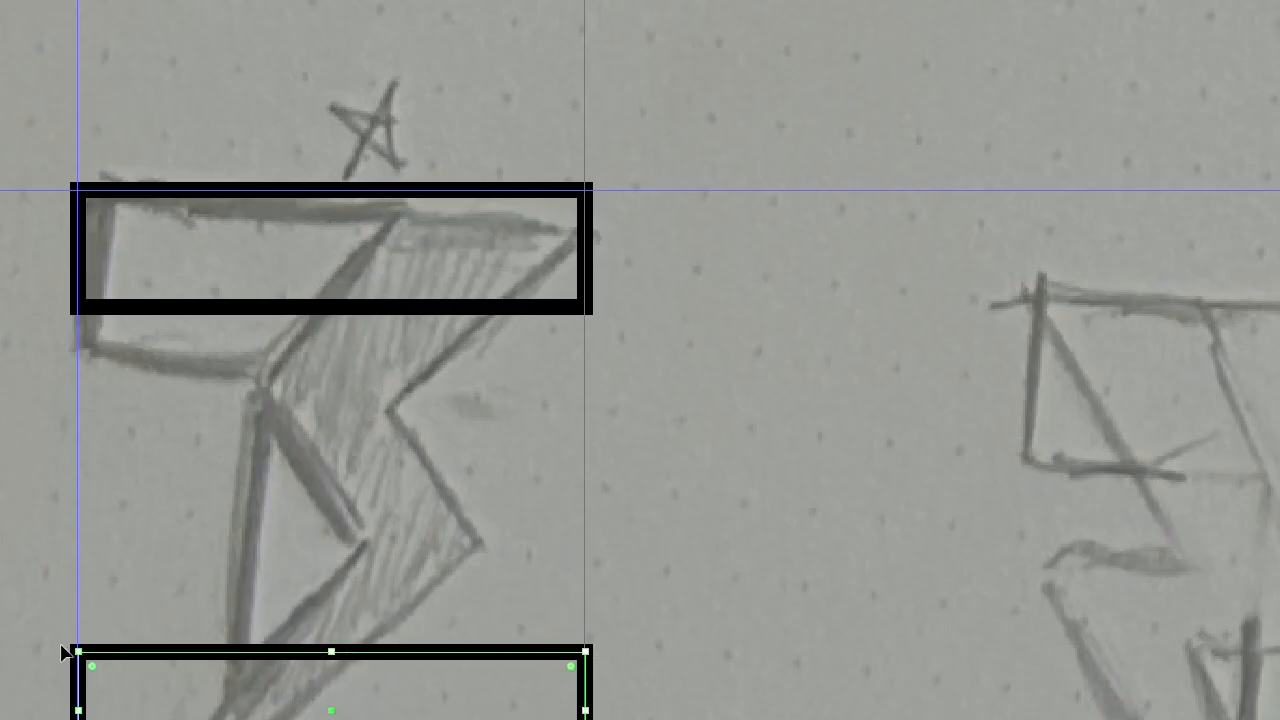
Move the duplicate bar onto the T's stem and rotate it 90° so it stands vertically
key("a")
key("v")
key("a")
key("v")
left_click_drag(525, 652, 375, 388)
key("r")
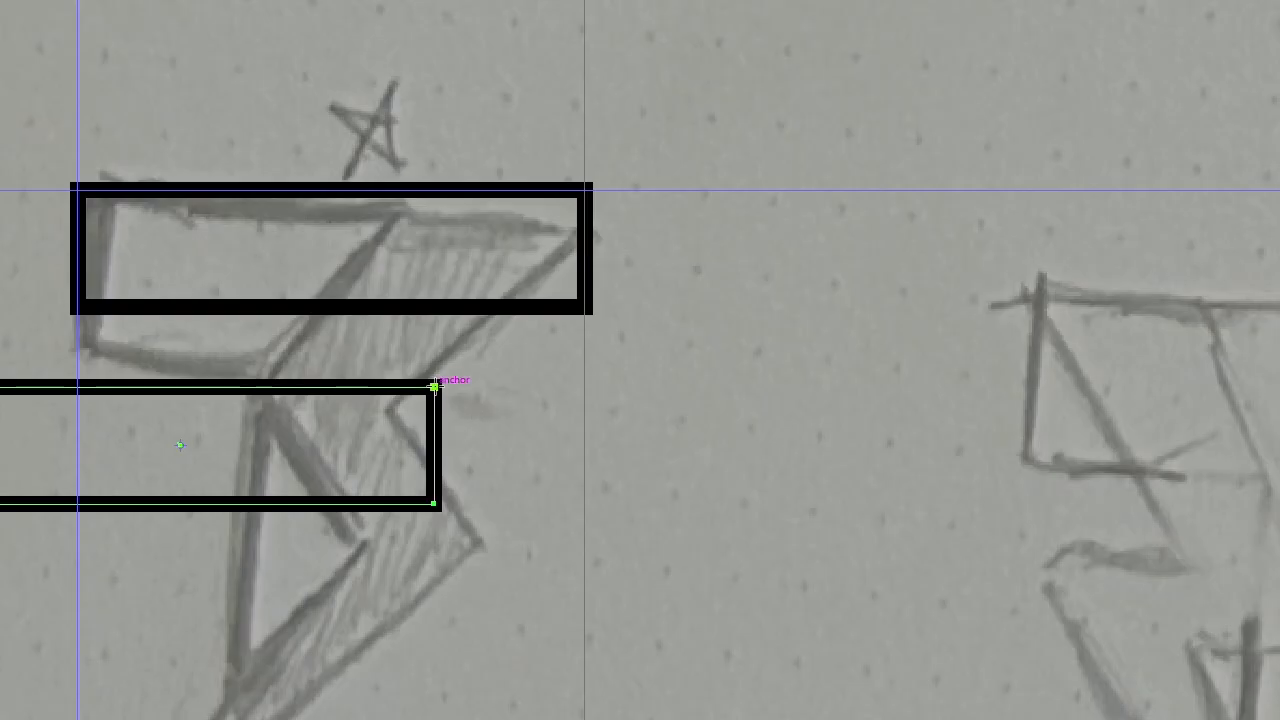
left_click_drag(434, 386, 228, 614)
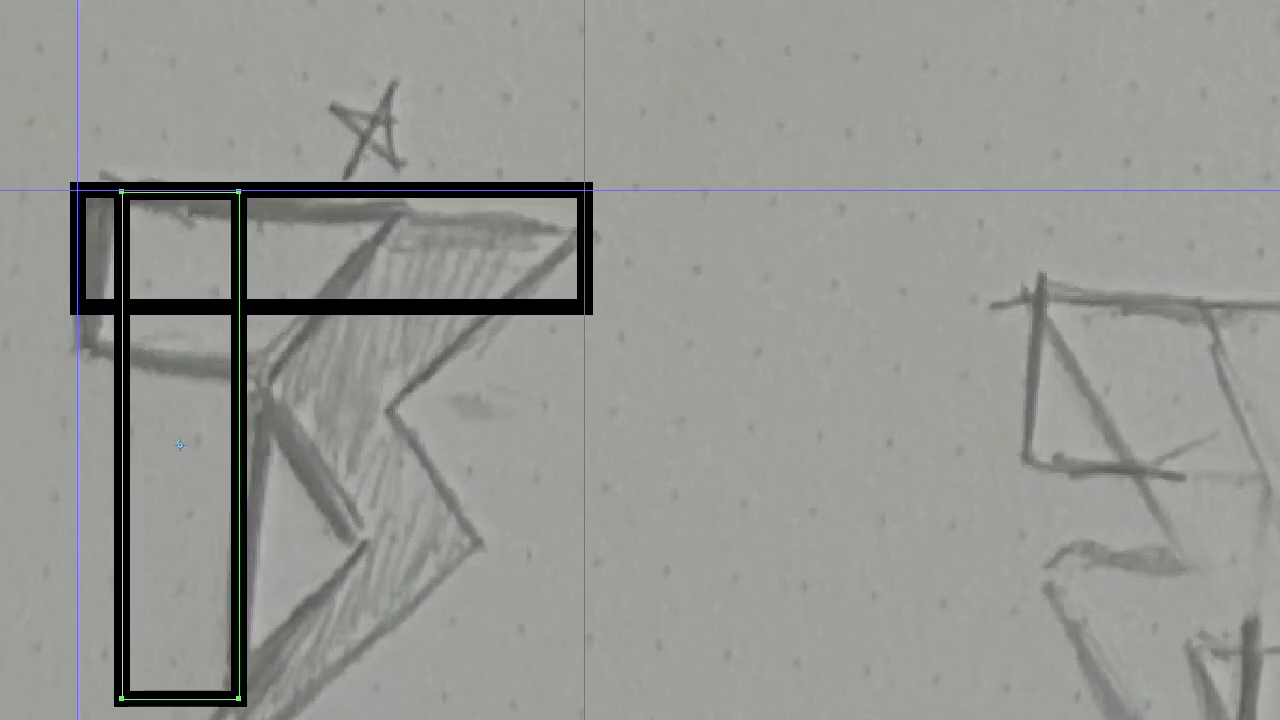
Resize the vertical bar to the stem's width in the sketch and shorten its bottom end to match
key("v")
left_click(279, 505)
left_click_drag(243, 382, 355, 389)
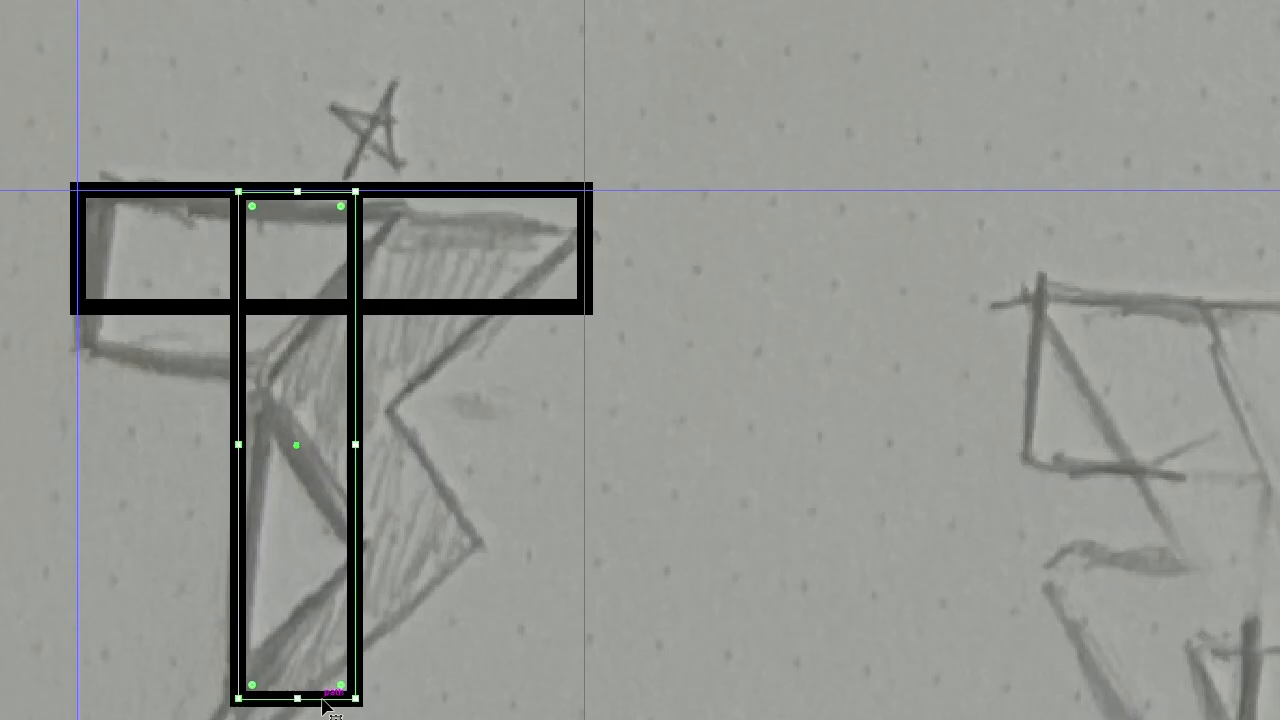
left_click_drag(358, 703, 340, 664)
left_click(451, 493)
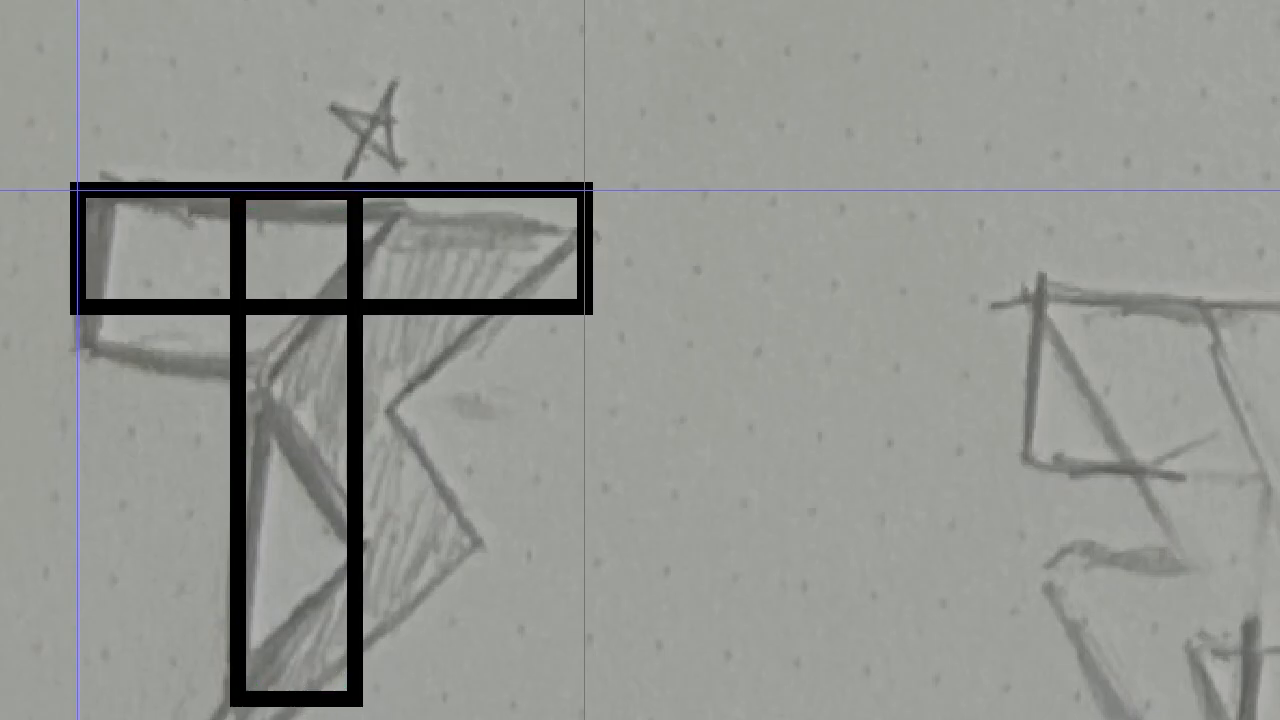
left_click(361, 462)
left_click_drag(303, 698, 293, 665)
left_click(813, 275)
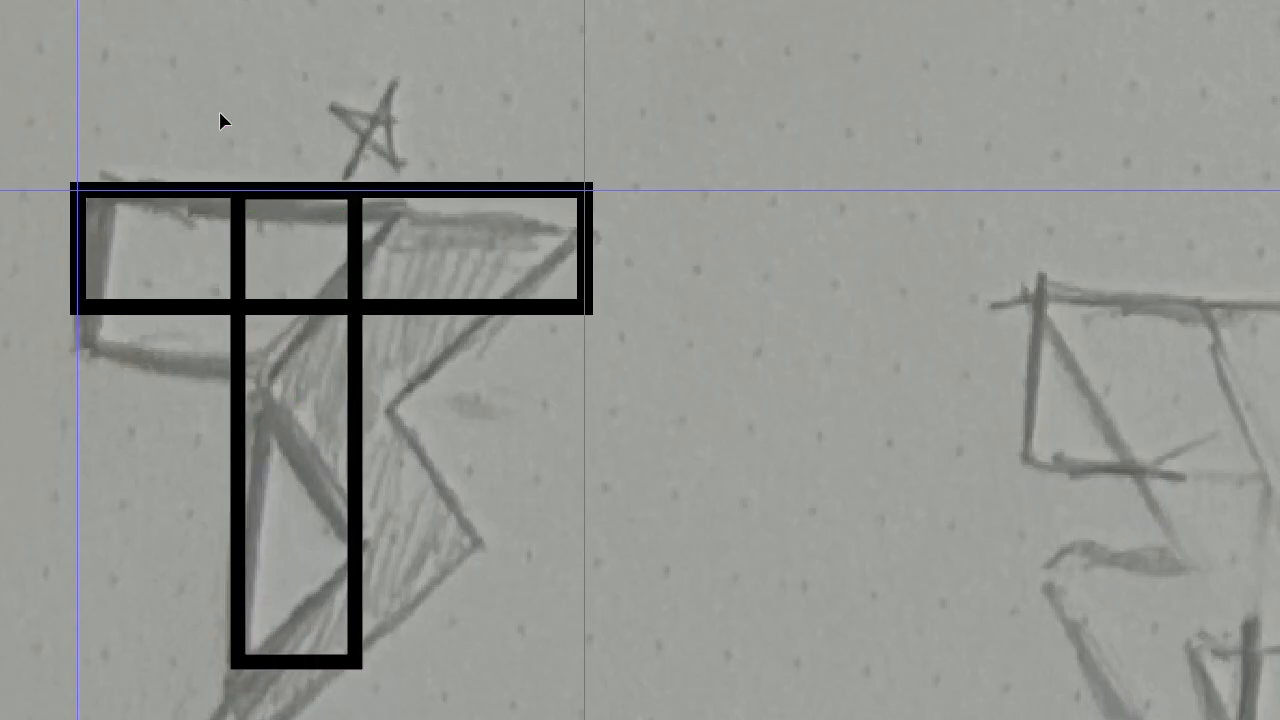
Select both bars and merge them into a single T shape with the Shape Builder tool
key("ctrl+a")
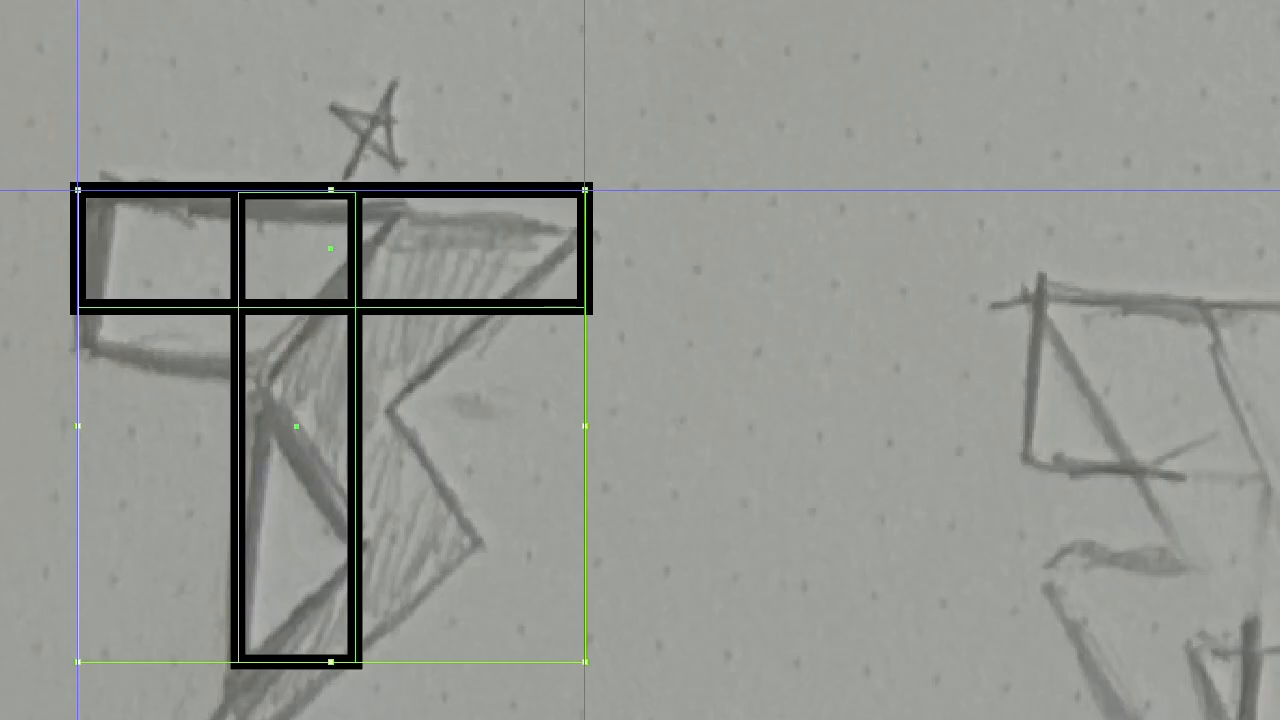
key("shift+m")
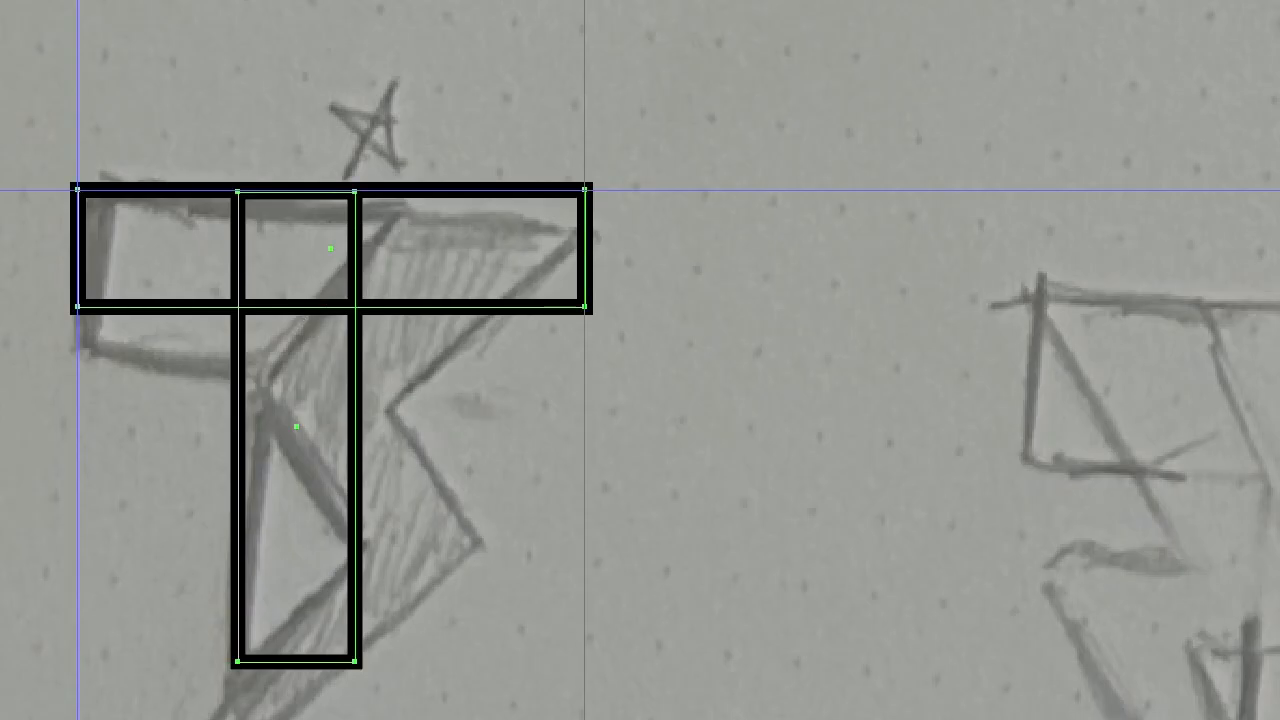
left_click(254, 263)
mouse_move(170, 268)
left_mouse_down()
mouse_move(434, 266)
mouse_move(280, 289)
mouse_move(300, 386)
mouse_move(343, 394)
left_mouse_up()
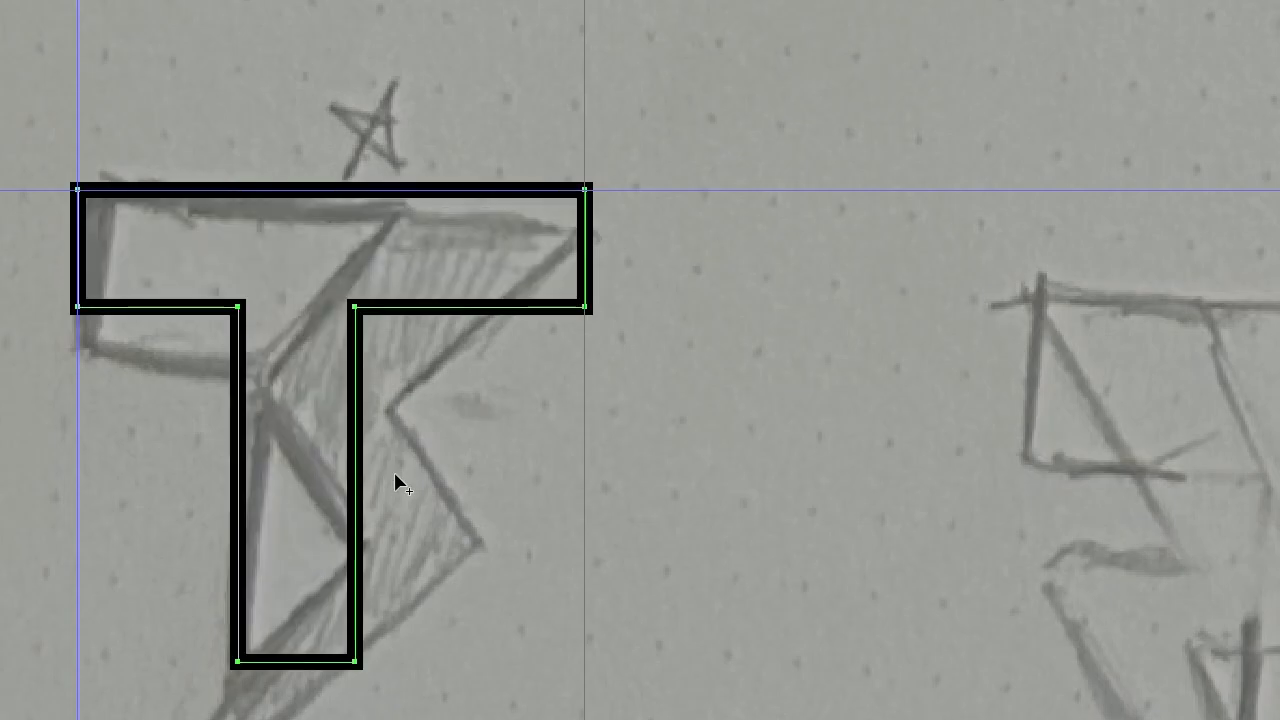
key("v")
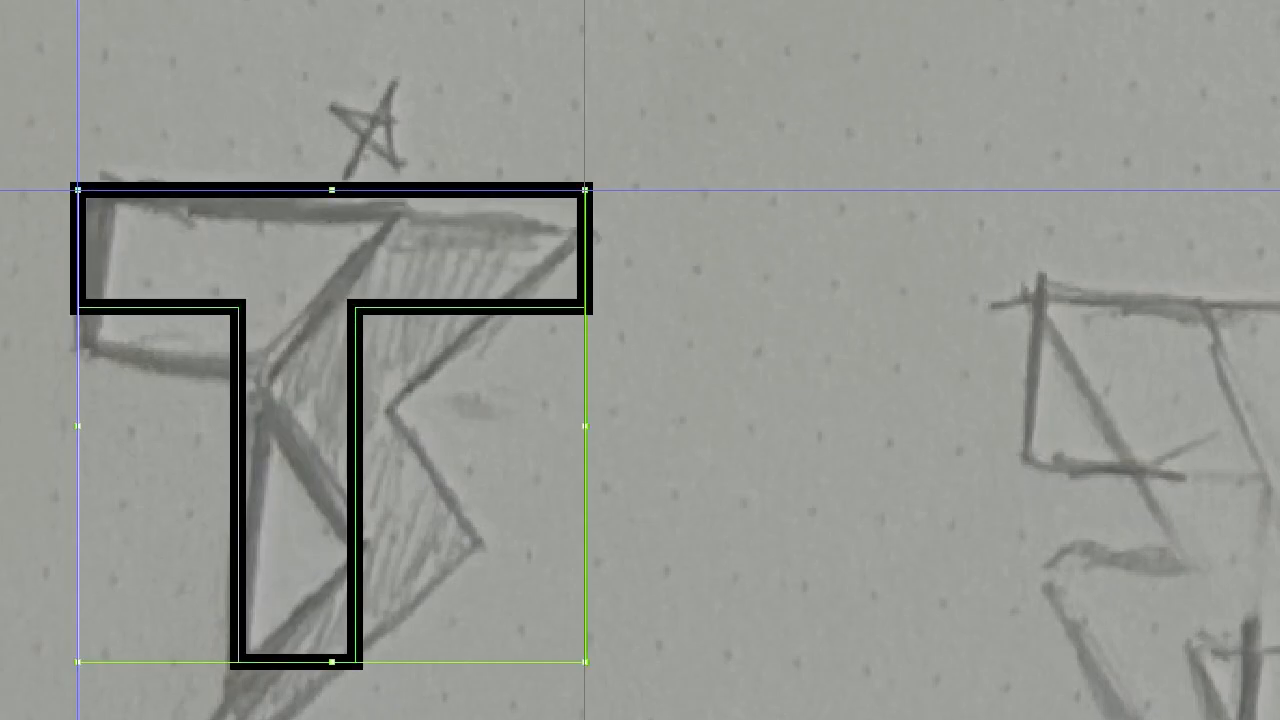
Trace the lightning bolt over the T with the Pen tool as a closed seven-point path
left_click(74, 25)
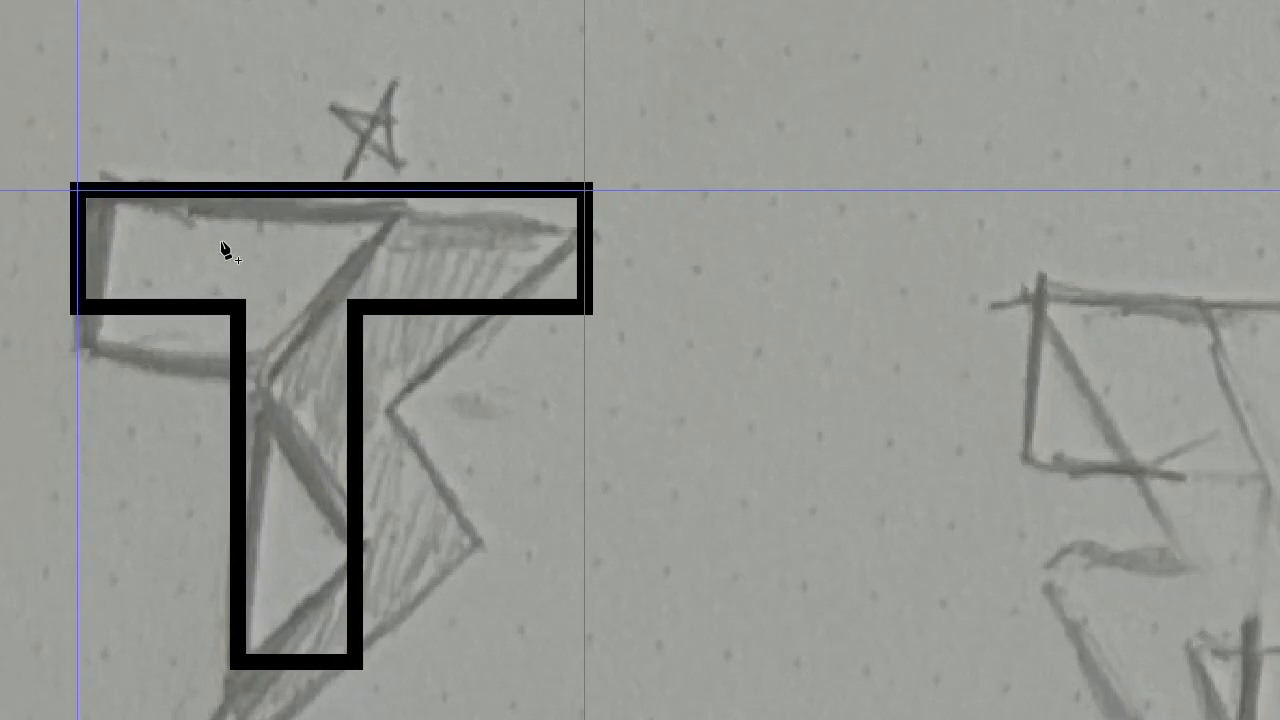
left_click(356, 172)
left_click(812, 397)
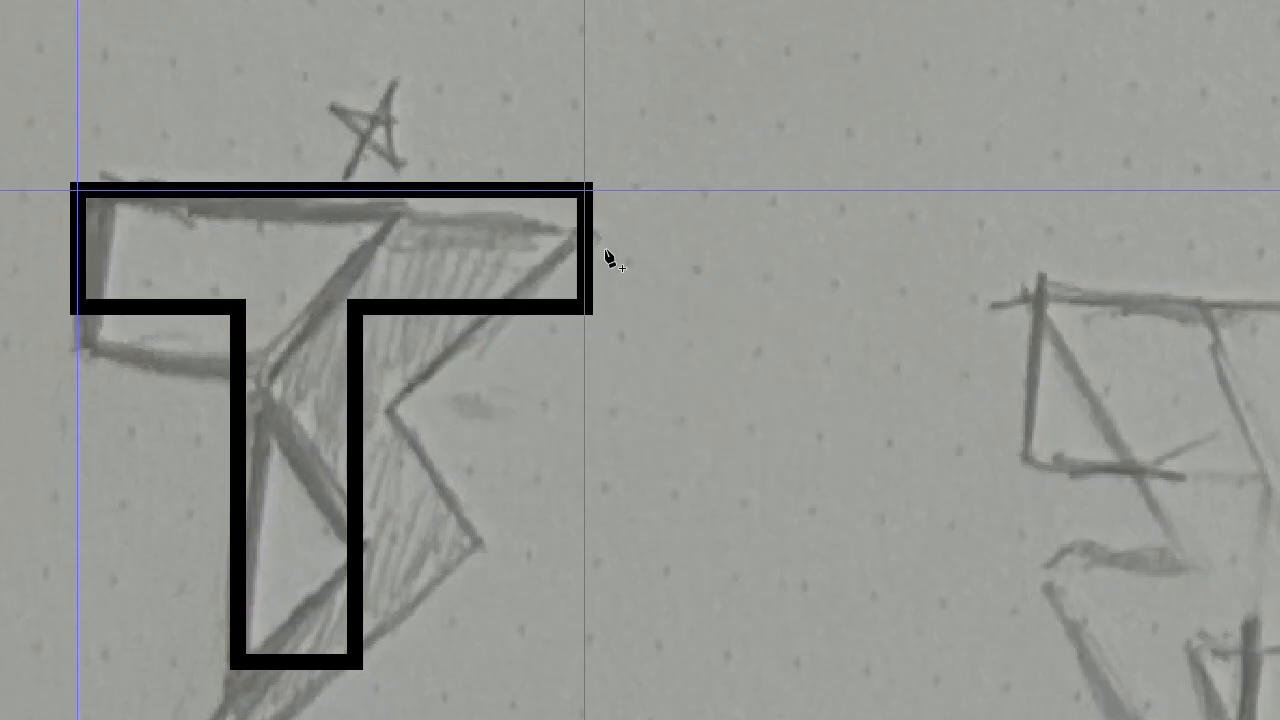
left_click(360, 130)
left_click(791, 397)
left_click(377, 146)
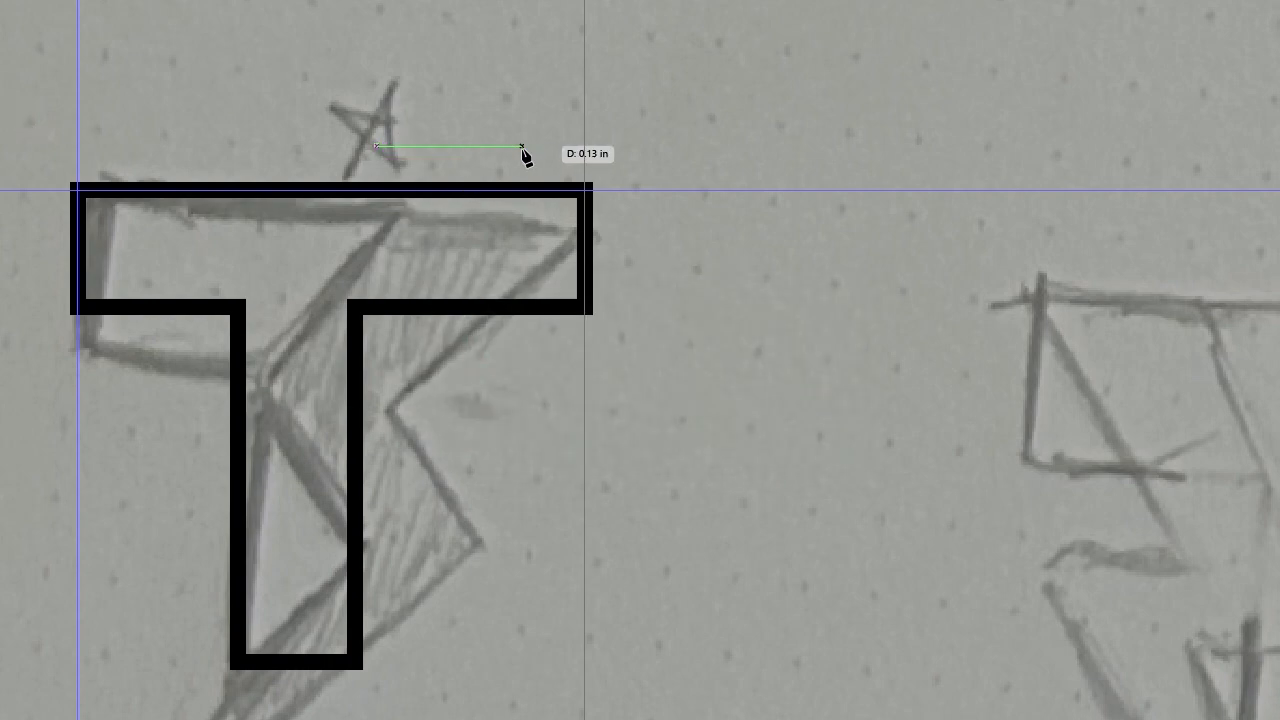
left_click(584, 148)
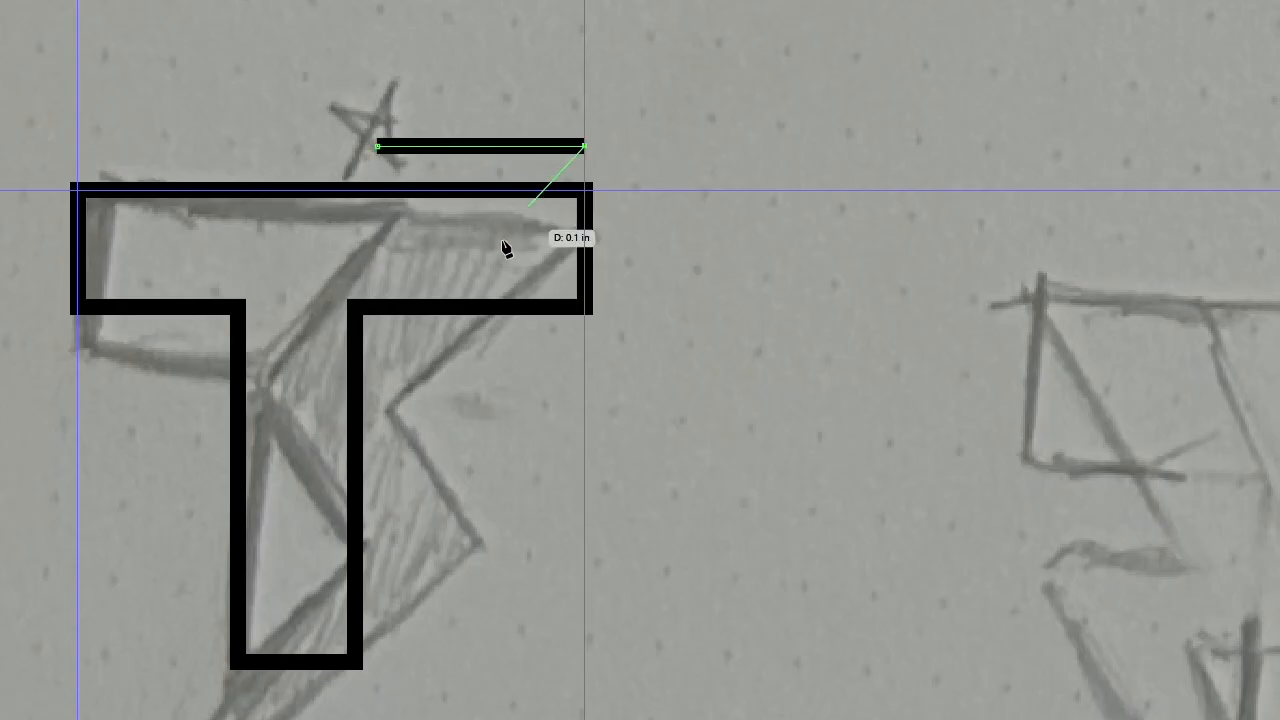
left_click(346, 386)
left_click(491, 534)
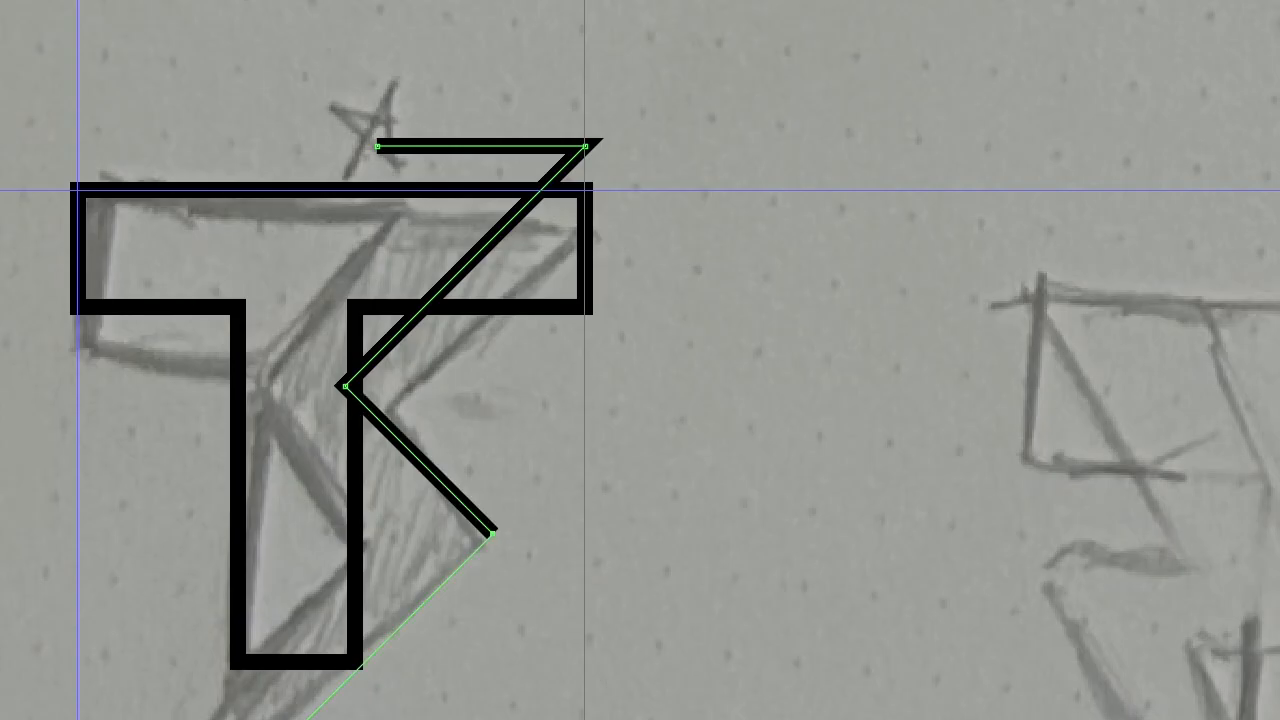
left_click(152, 719)
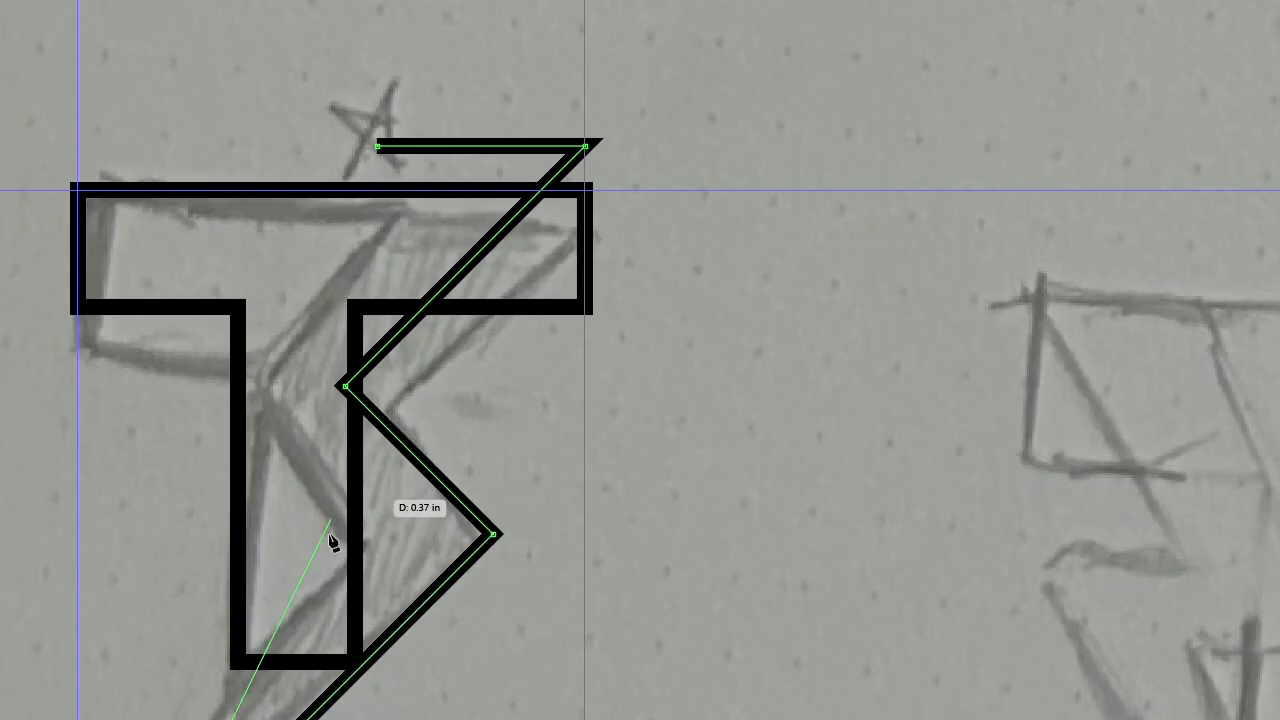
left_click(371, 546)
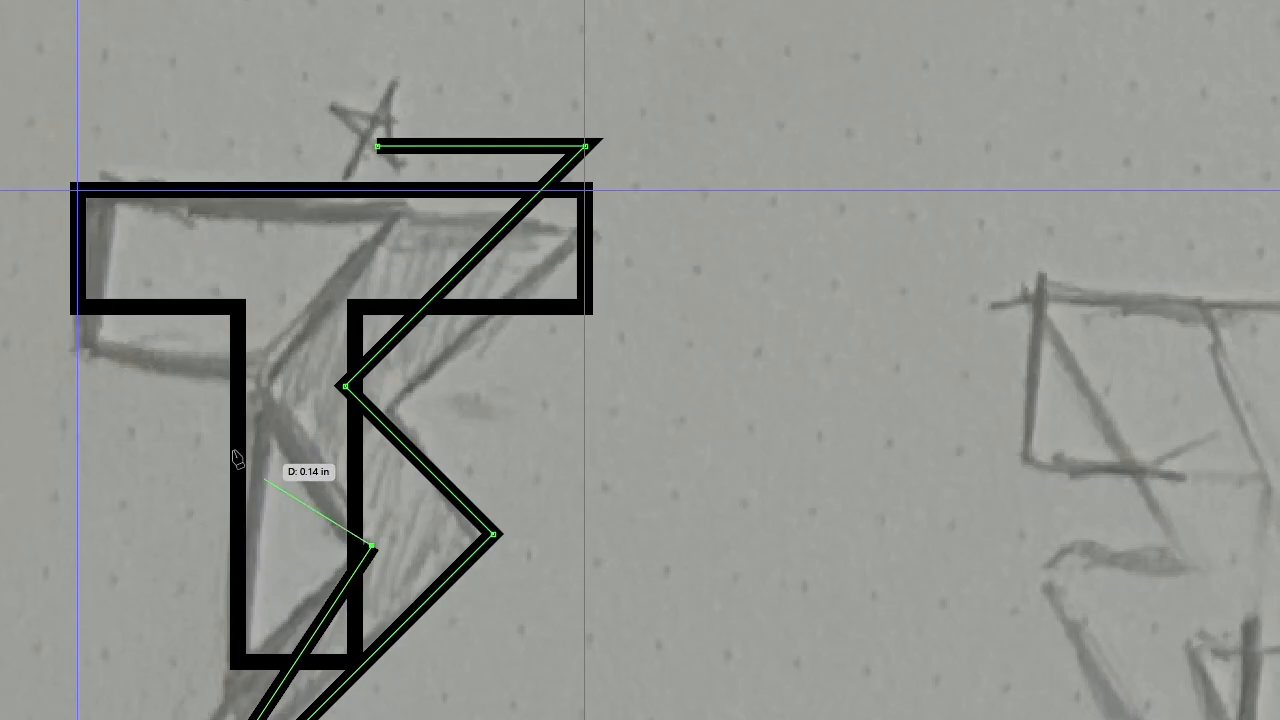
left_click(244, 380)
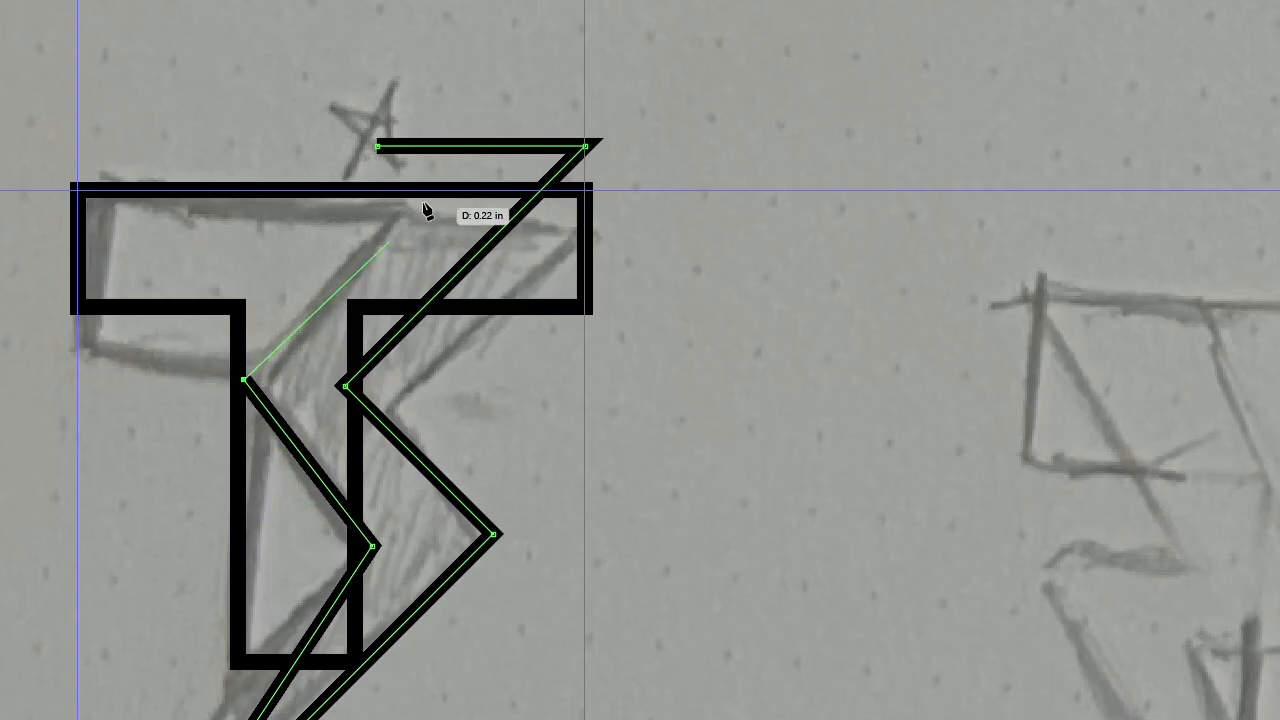
left_click(377, 148)
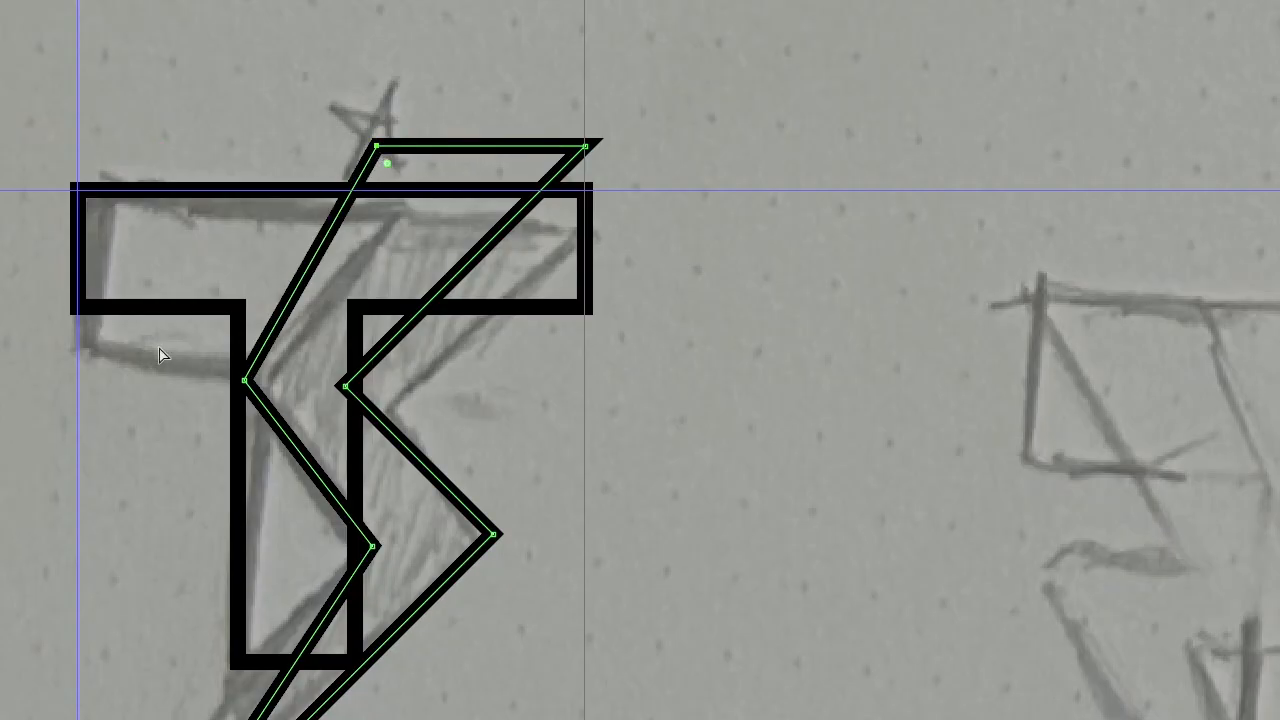
Adjust the bolt's anchor points to fit the sketch, lowering its two top corners onto the T's upper edge
left_click(345, 386)
left_click_drag(345, 386, 384, 386)
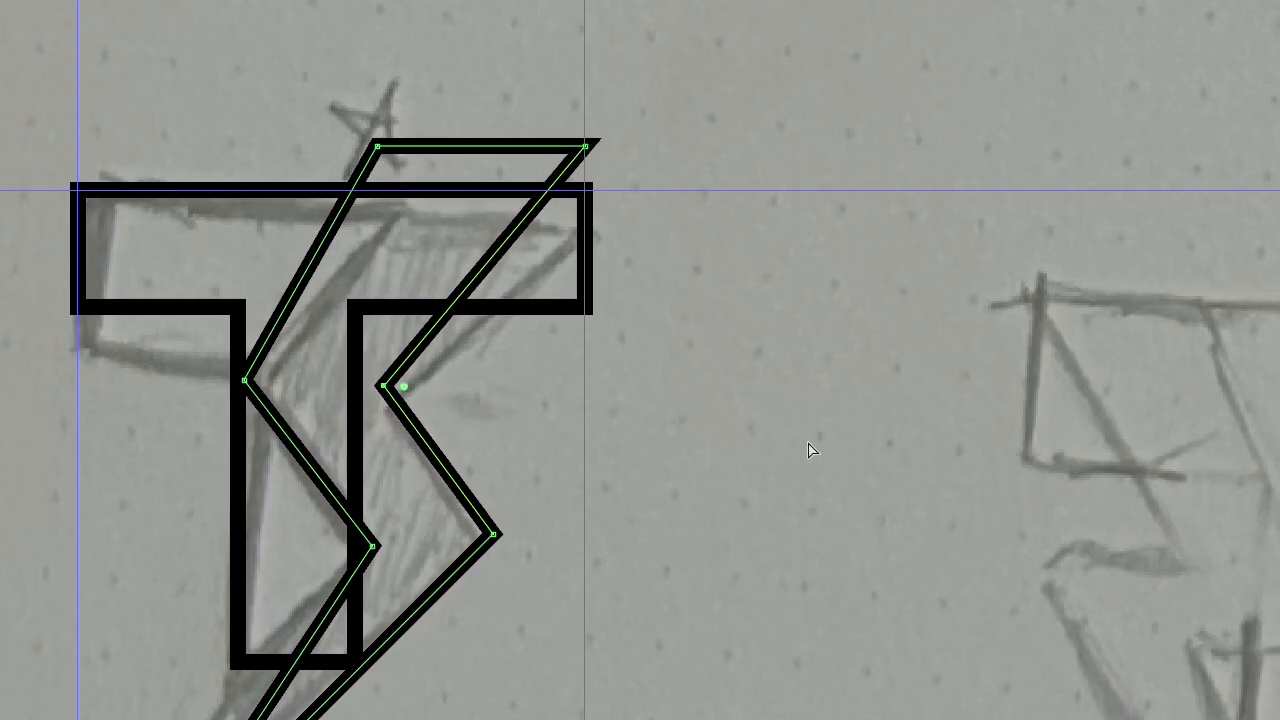
left_click_drag(372, 548, 355, 526)
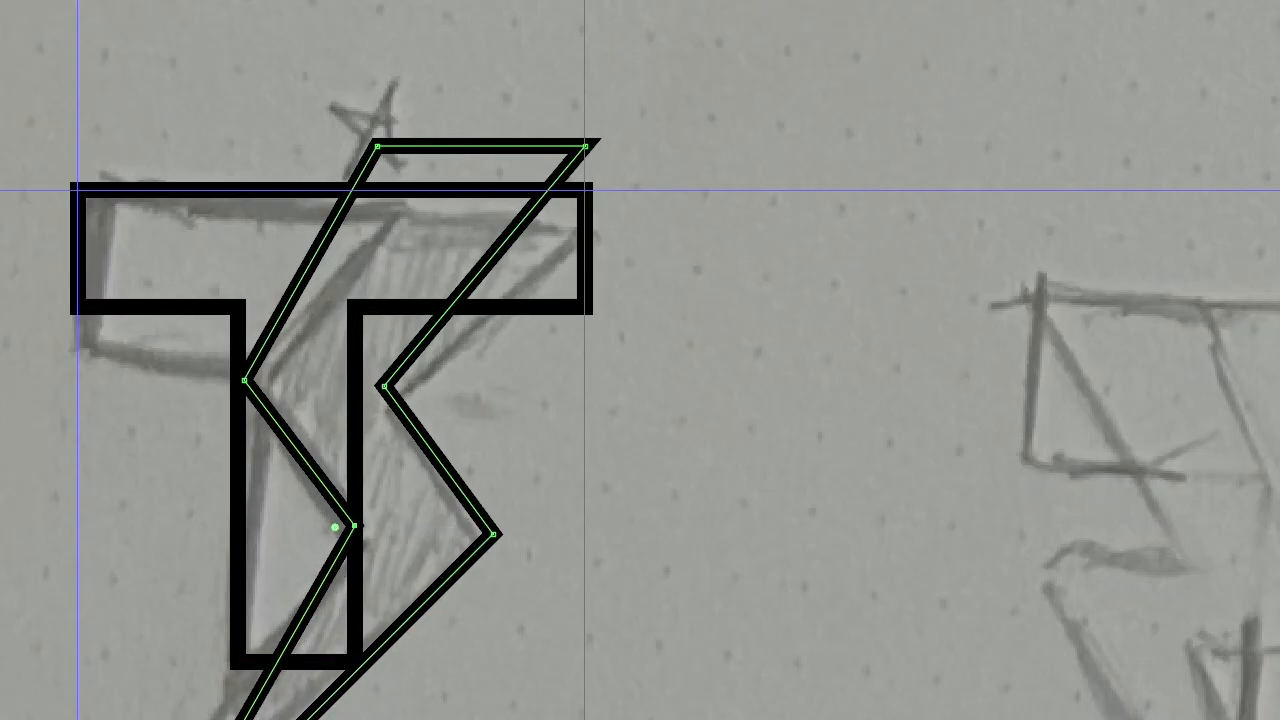
left_click_drag(165, 719, 232, 719)
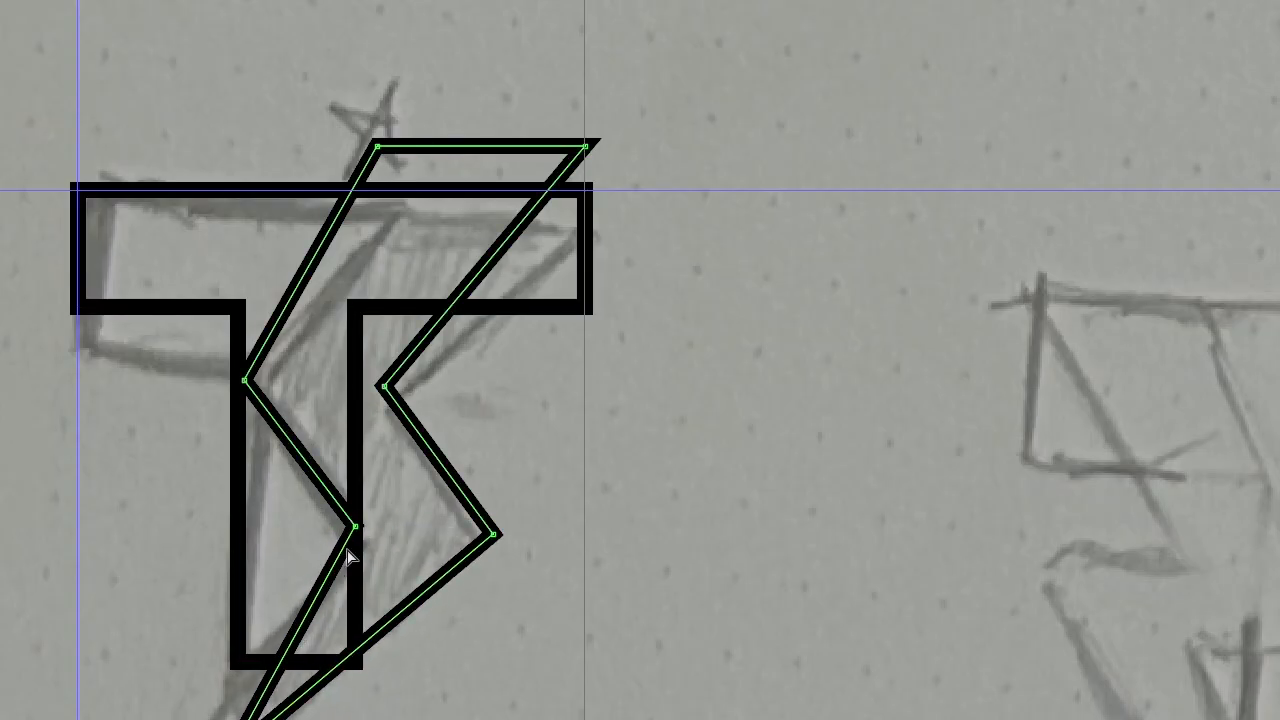
left_click_drag(356, 526, 348, 526)
left_click_drag(244, 380, 238, 382)
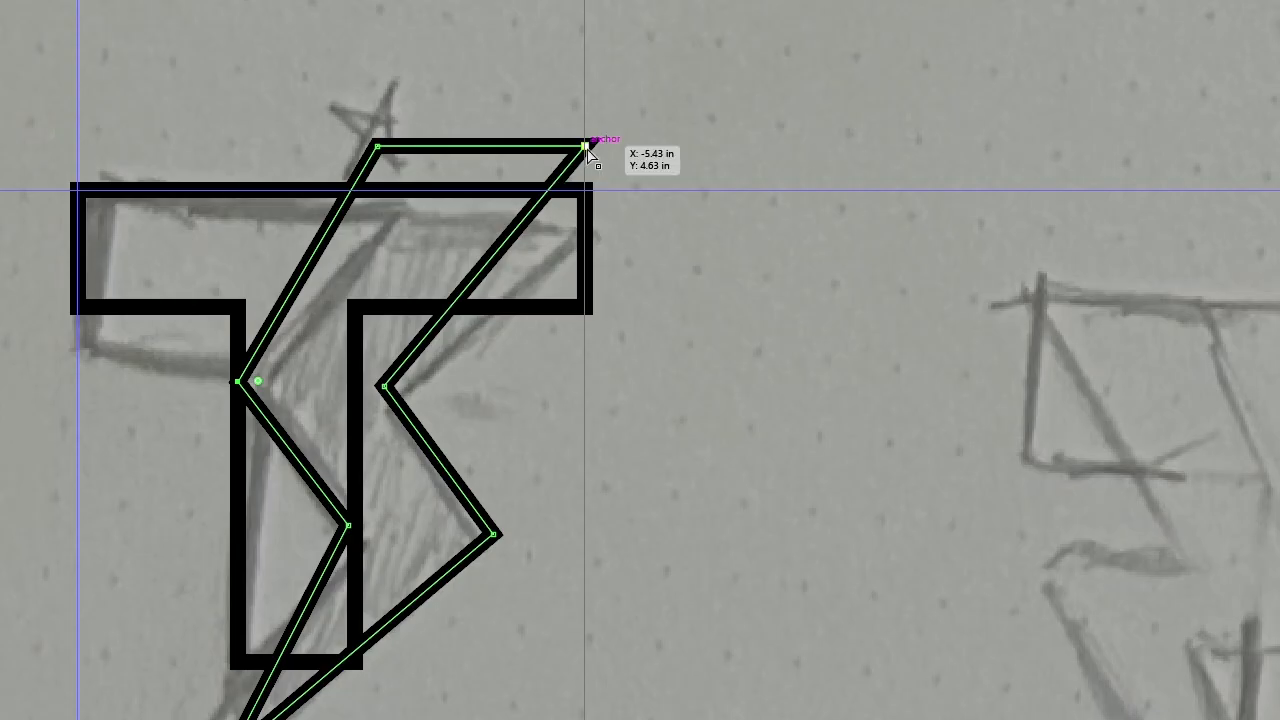
left_click_drag(586, 148, 585, 187)
left_click_drag(375, 149, 372, 196)
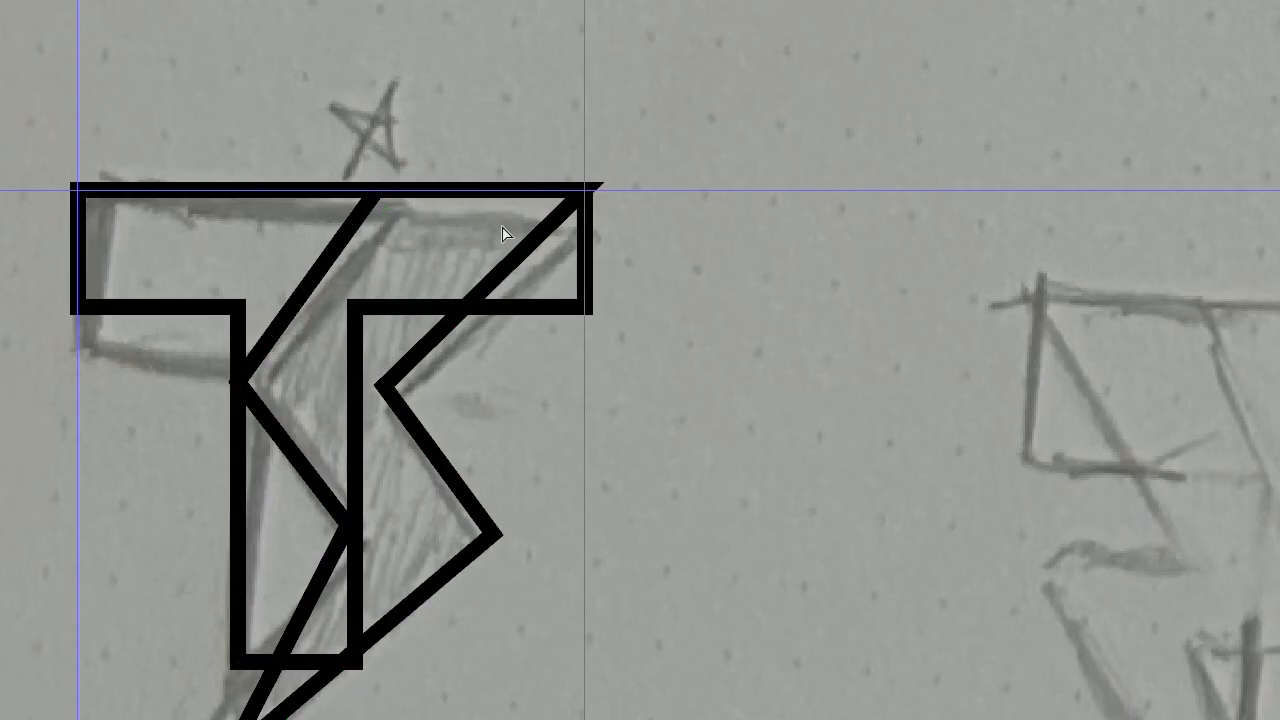
Select the T and the bolt together and duplicate them beside the sketch
left_click_drag(604, 88, 94, 719)
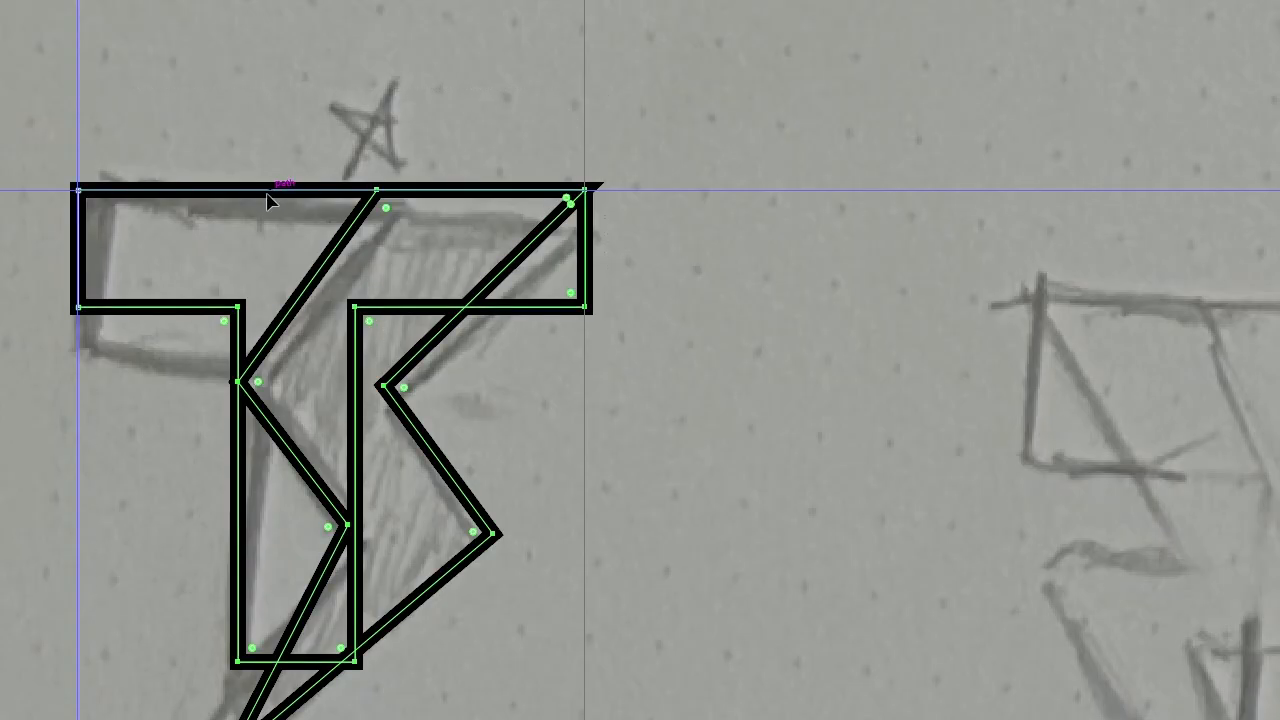
left_click(405, 474)
left_click_drag(405, 474, 905, 452)
Hide the guides and deselect all artwork
left_click(252, 173)
left_click(53, 168)
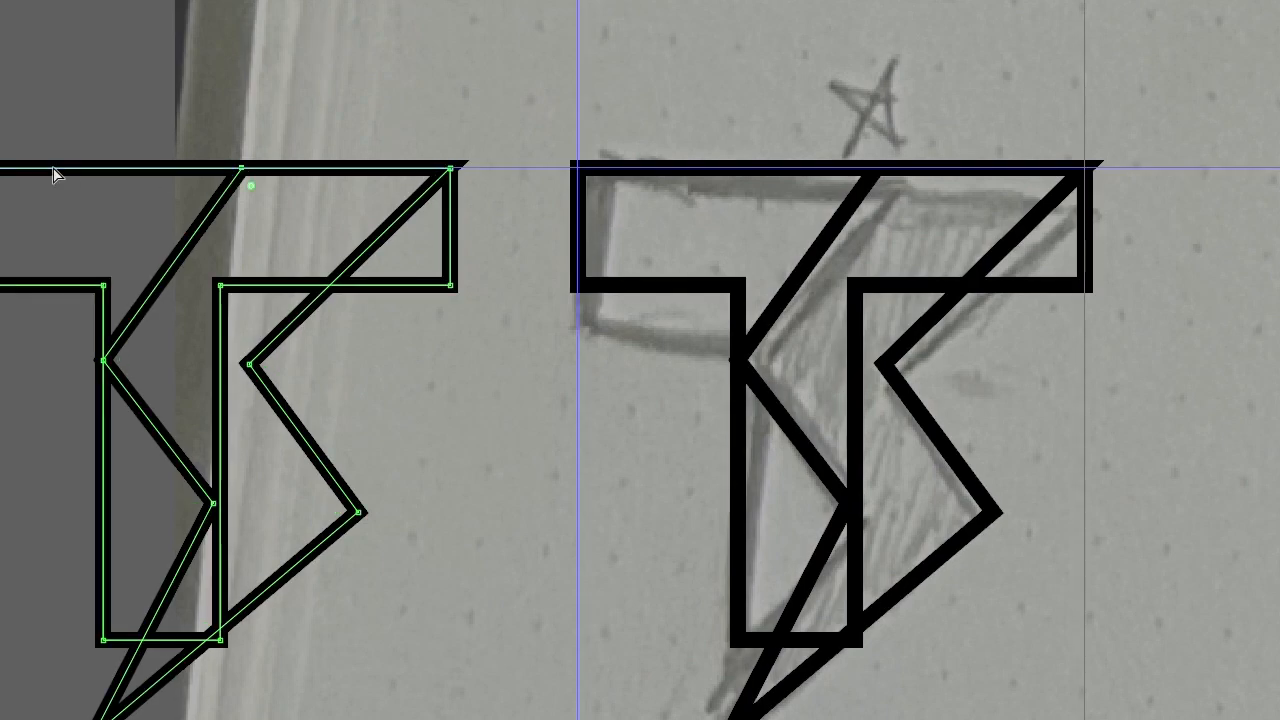
key("ctrl+semicolon")
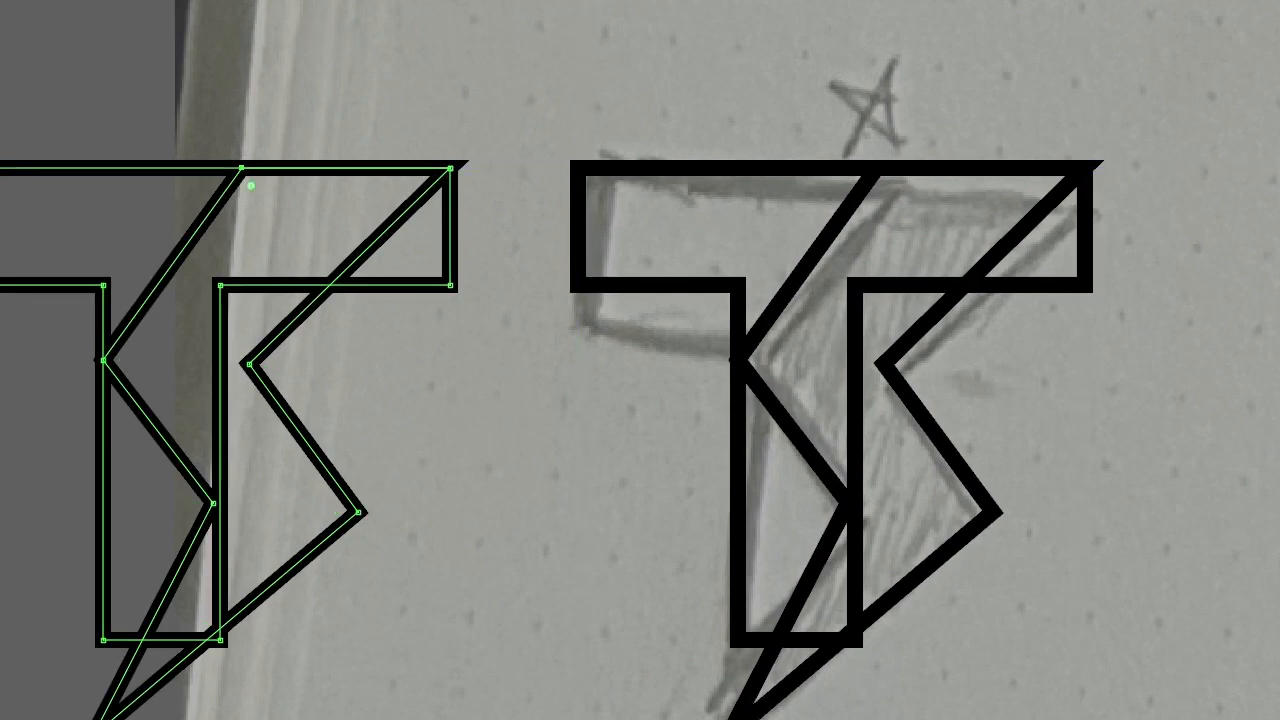
left_click(407, 28)
left_click(124, 558)
key("ctrl+shift+a")
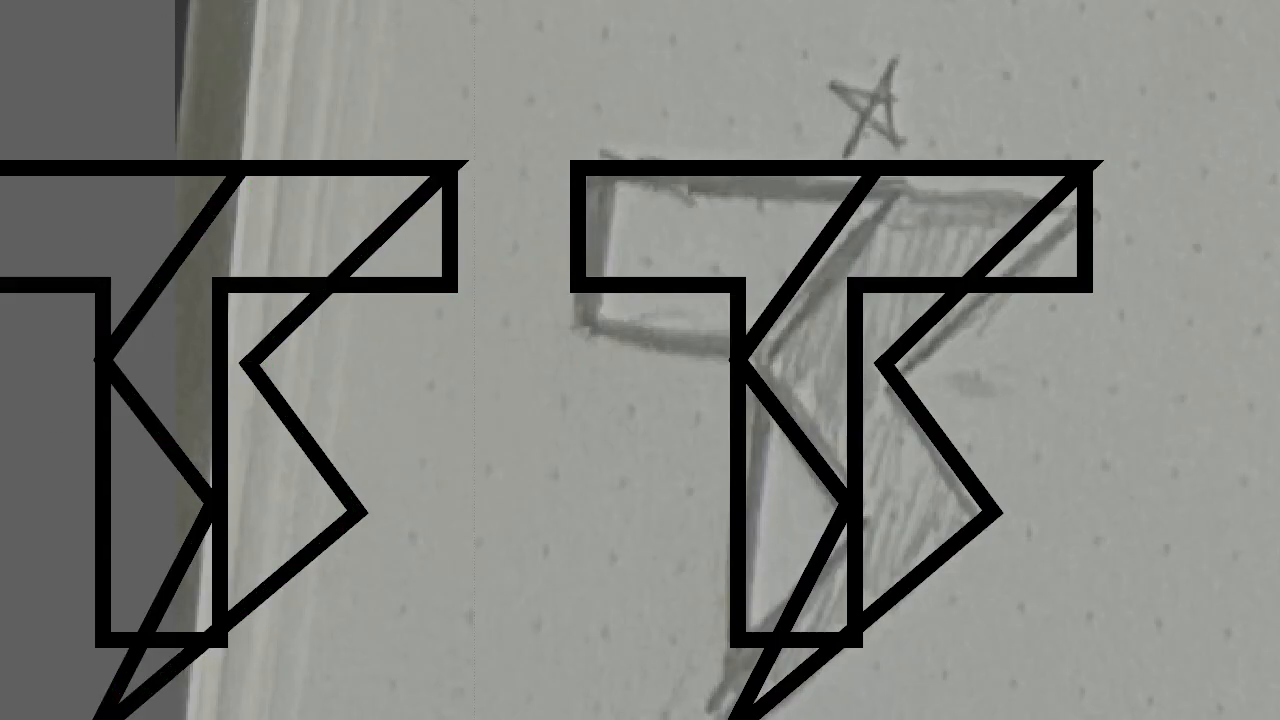
Select all artwork and activate the Shape Builder on the duplicated logo outline
key("ctrl+a")
key("shift+m")
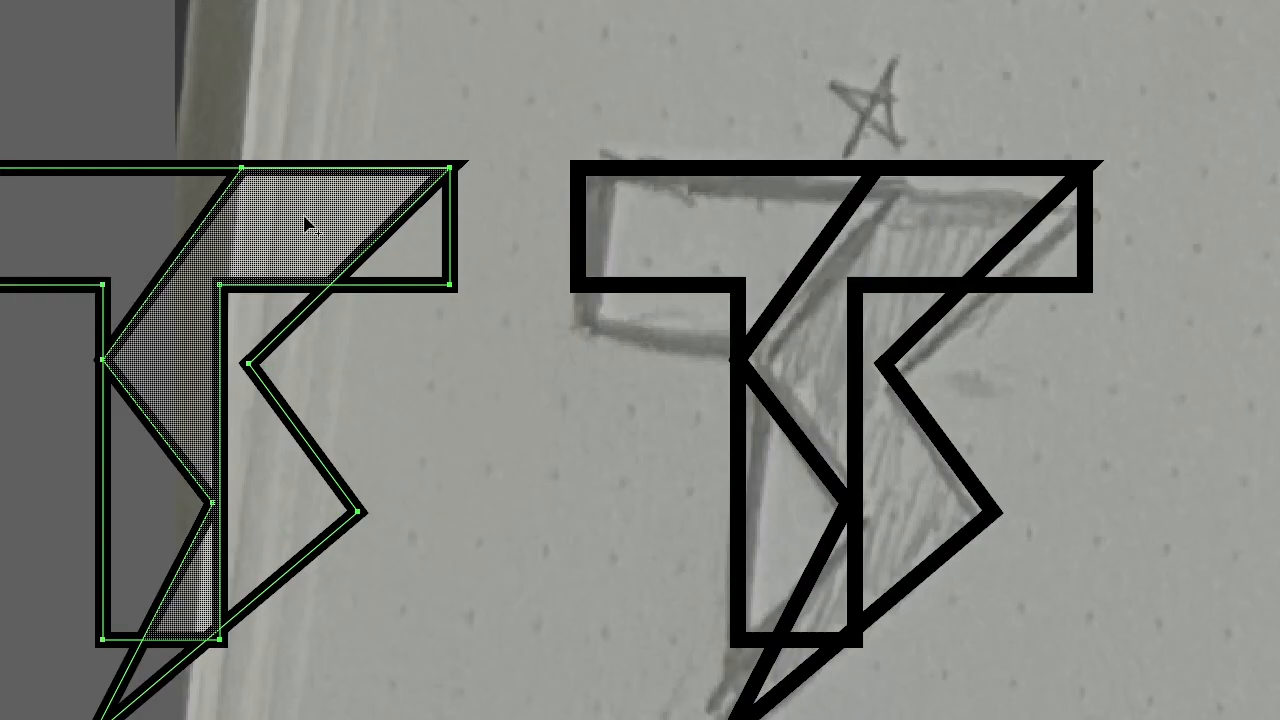